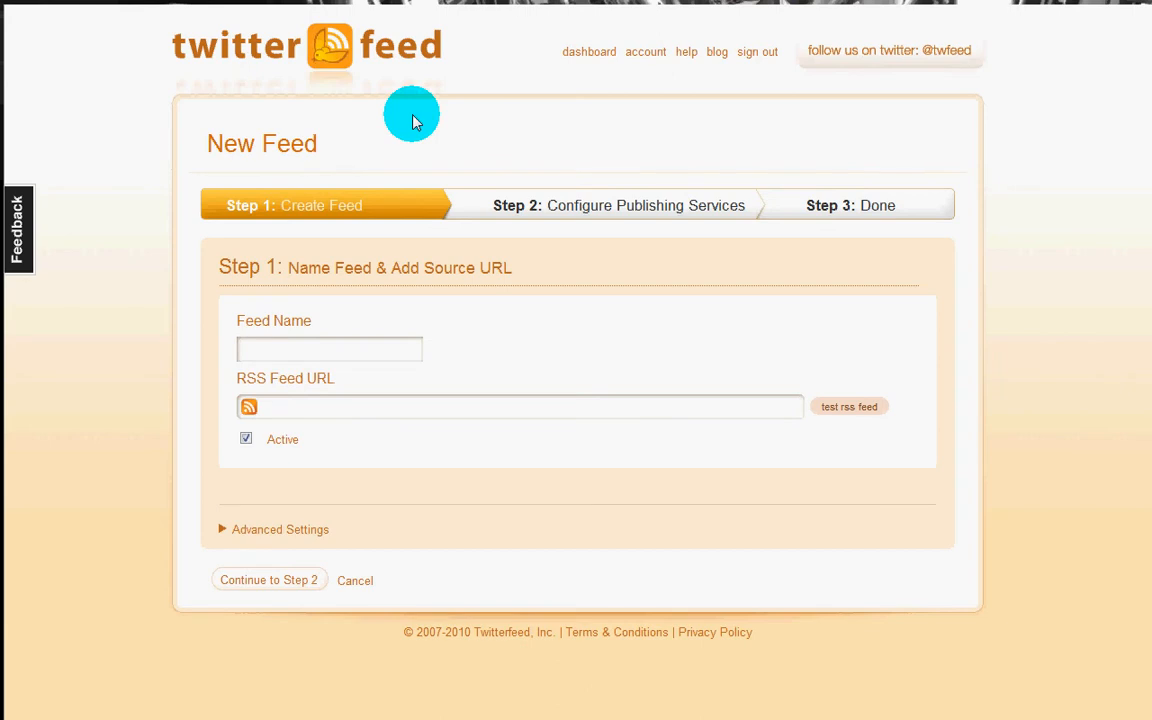
Step: Name the new feed "blog feed"
left_click(342, 350)
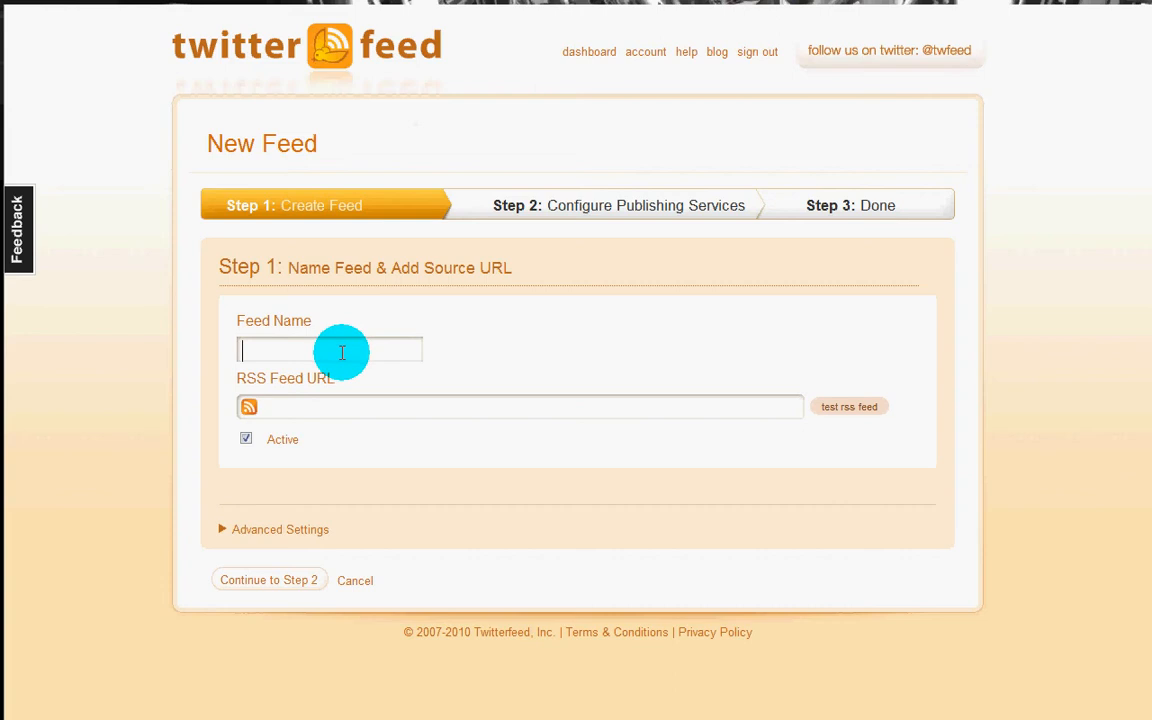
type("blog ")
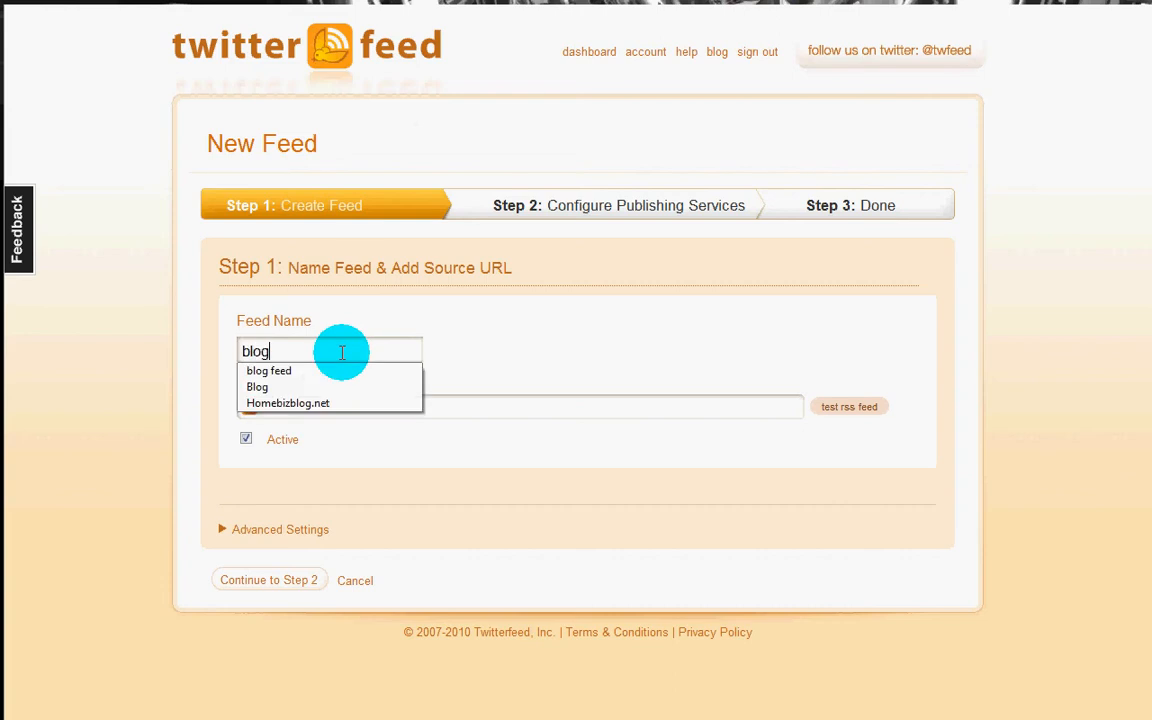
type("feed")
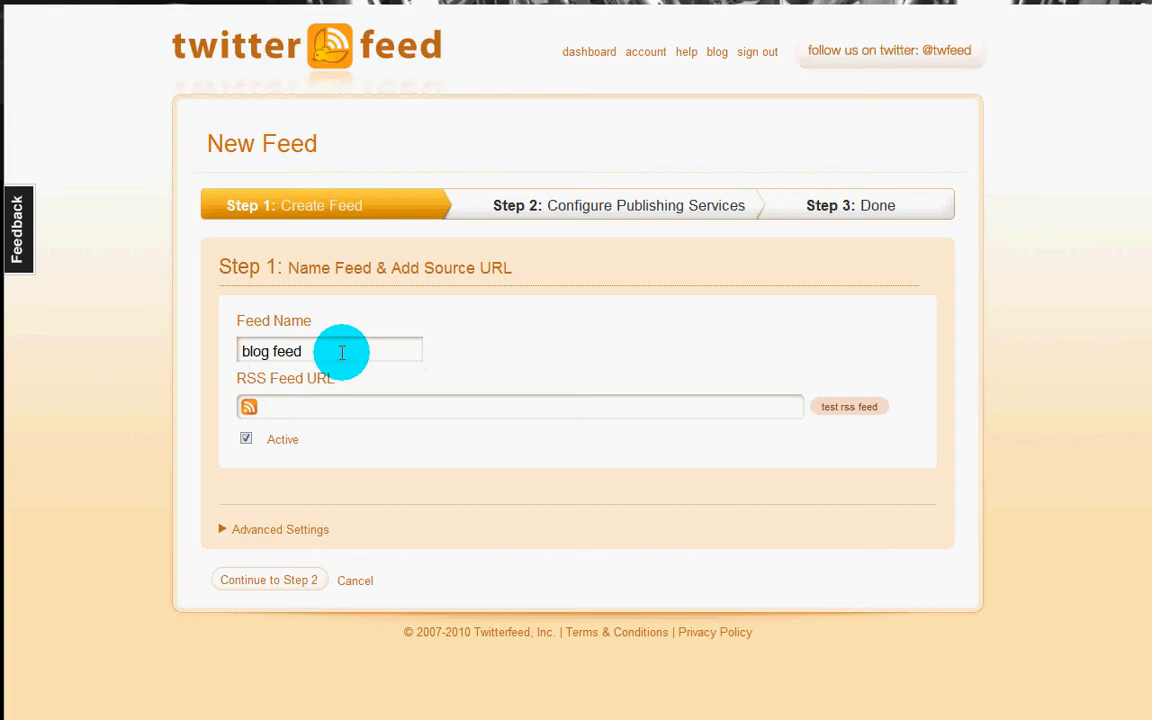
left_click(272, 410)
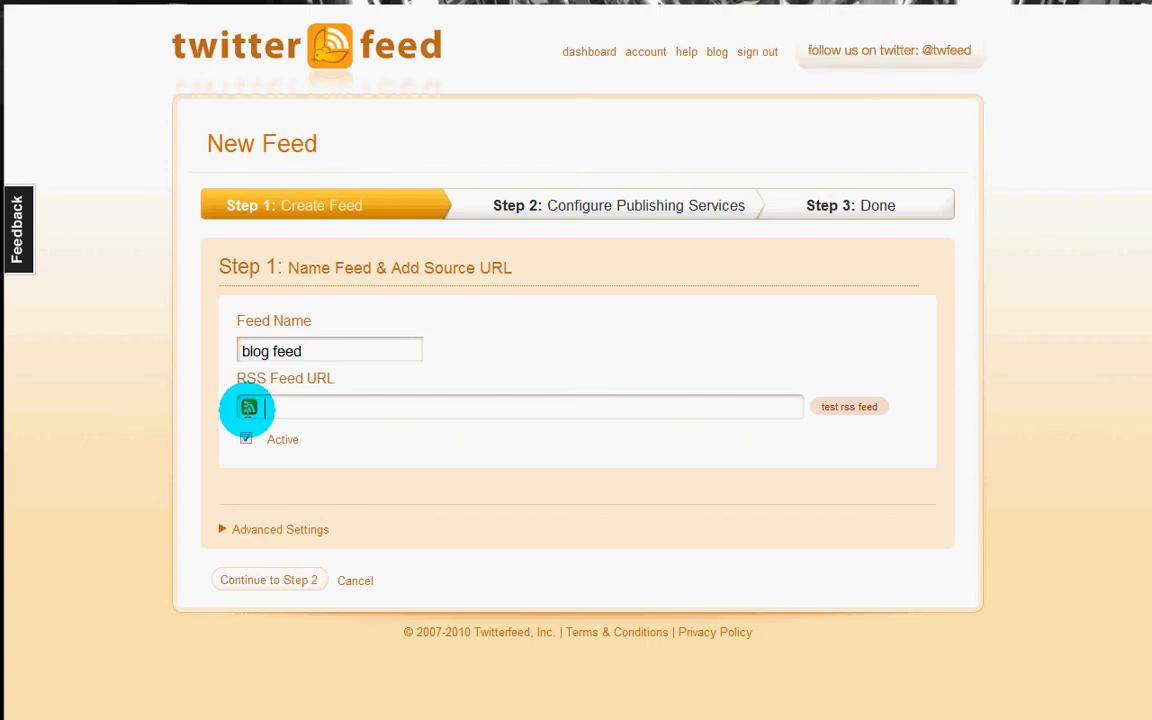
type("htt")
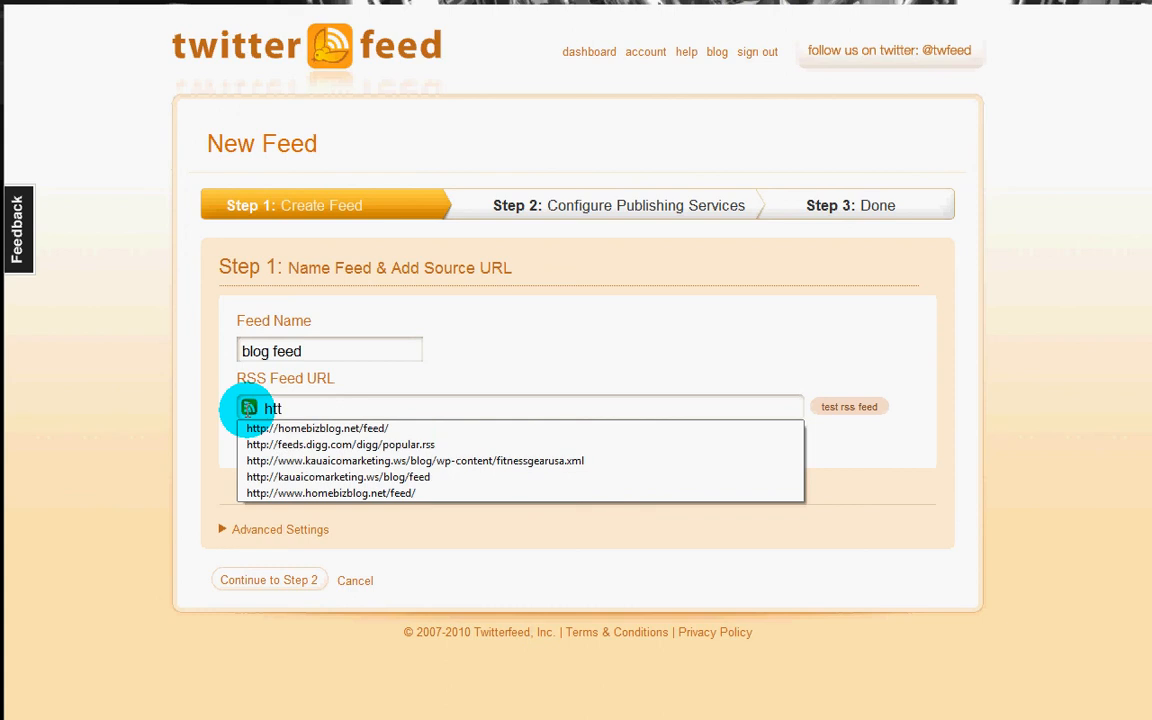
left_click(303, 429)
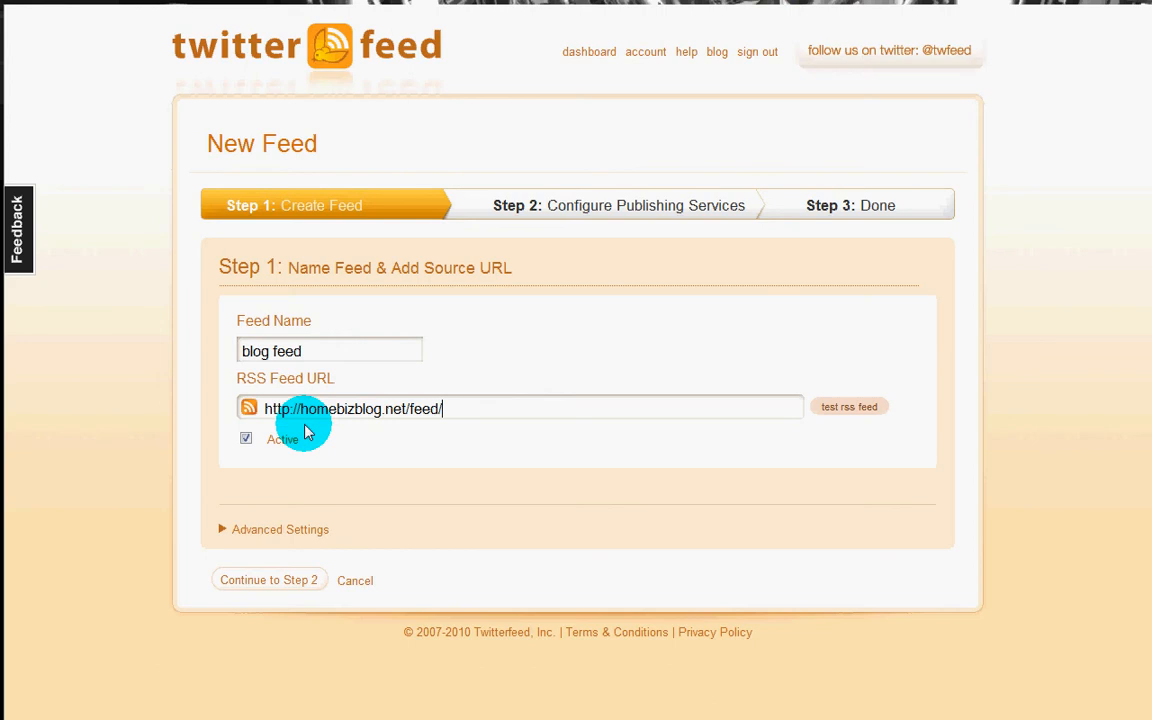
left_click(848, 408)
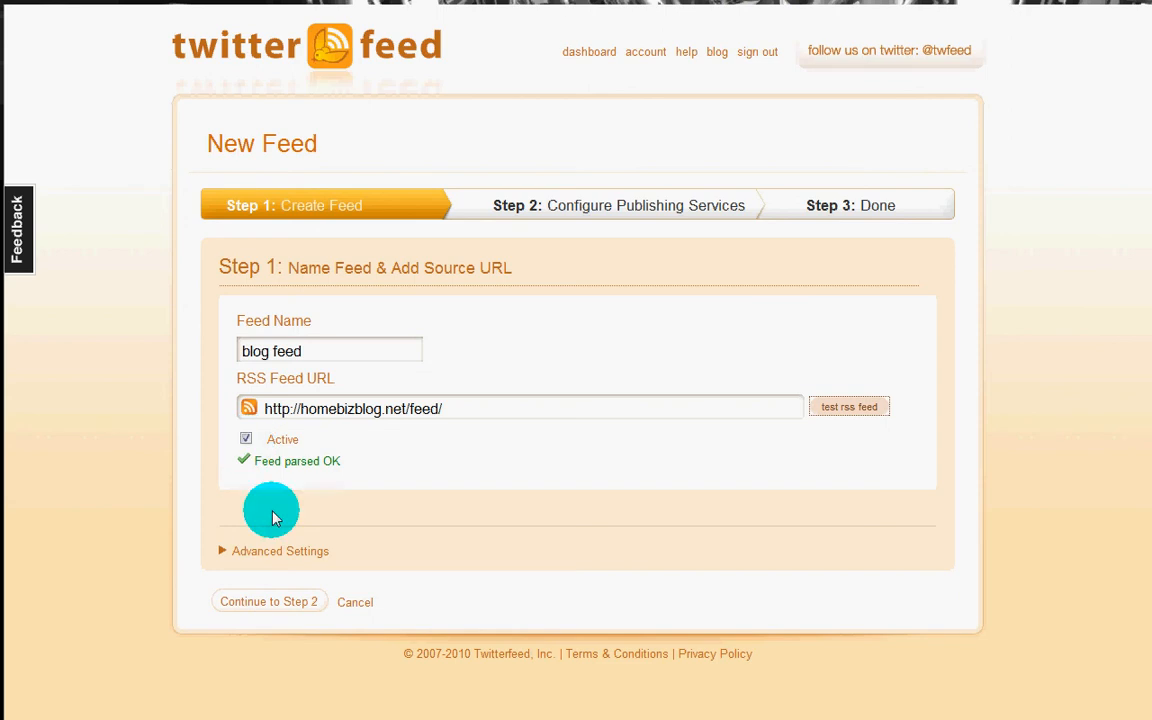
Step: In the advanced settings, keep posting up to 1 new update at a time and include title & description as post content
left_click(273, 553)
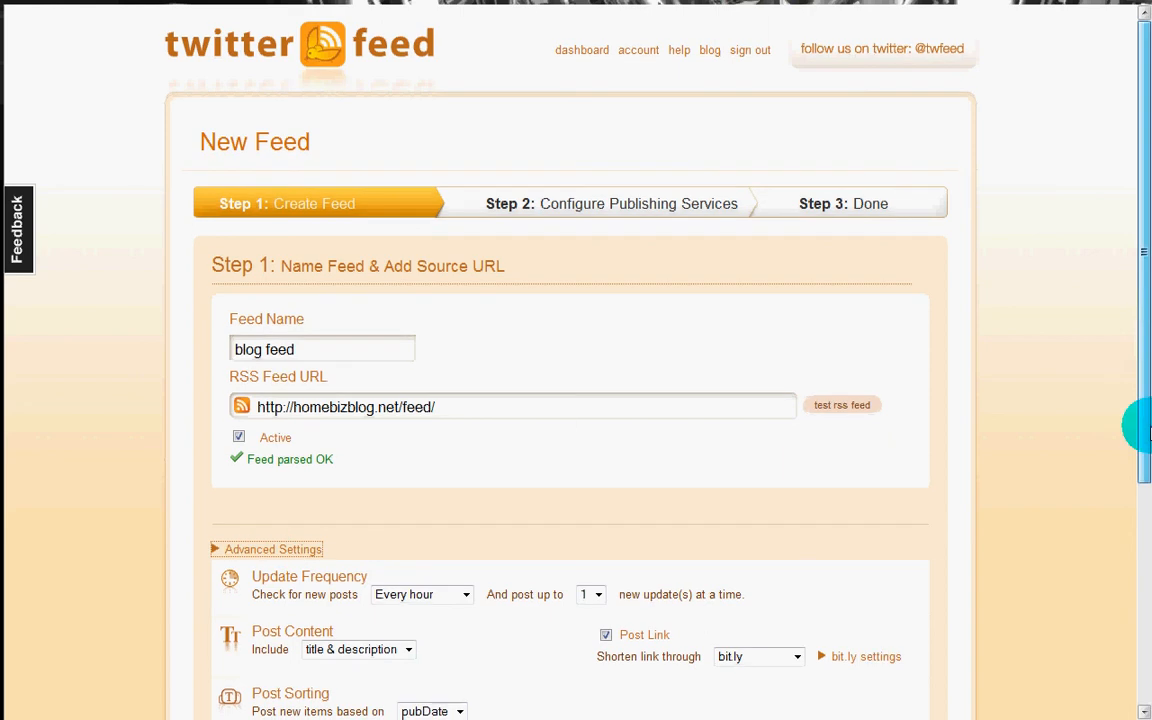
scroll(1139, 419, "down", 4)
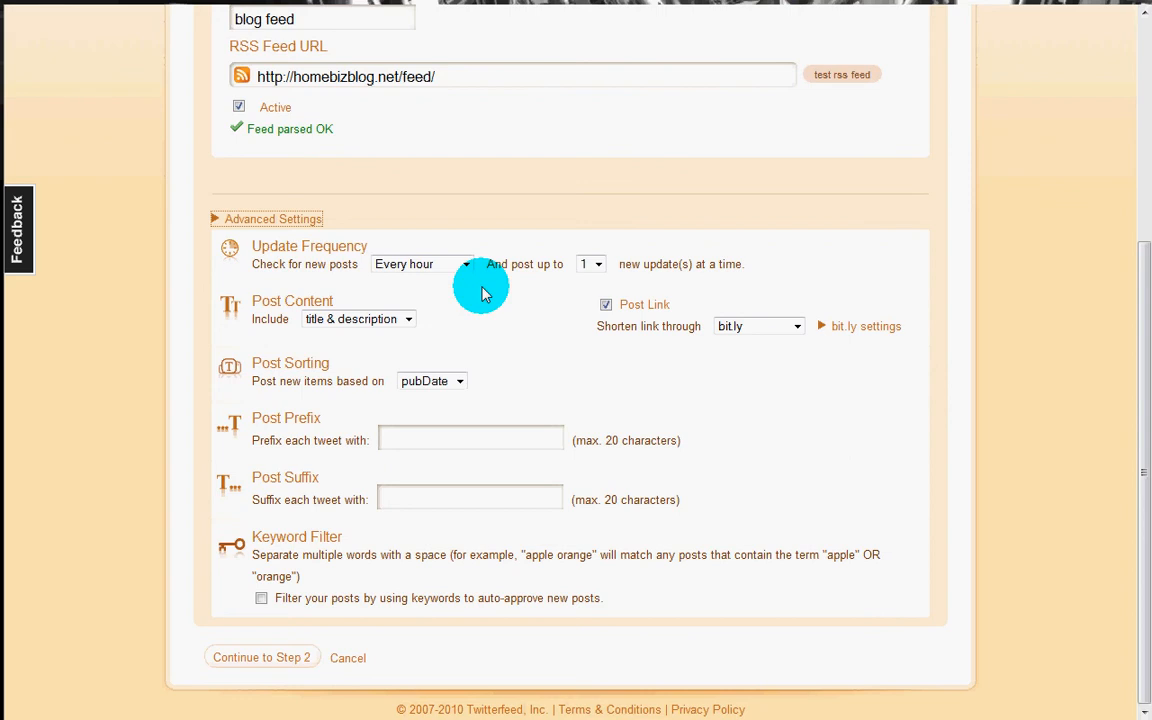
left_click(597, 265)
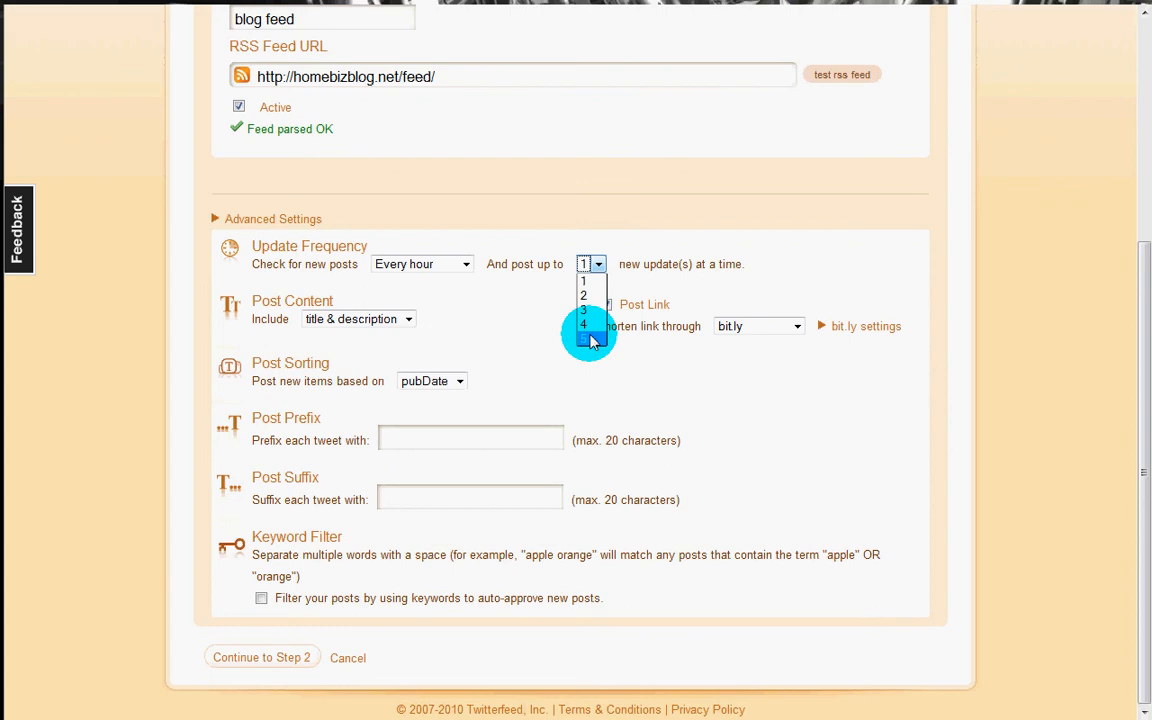
left_click(586, 263)
left_click(590, 268)
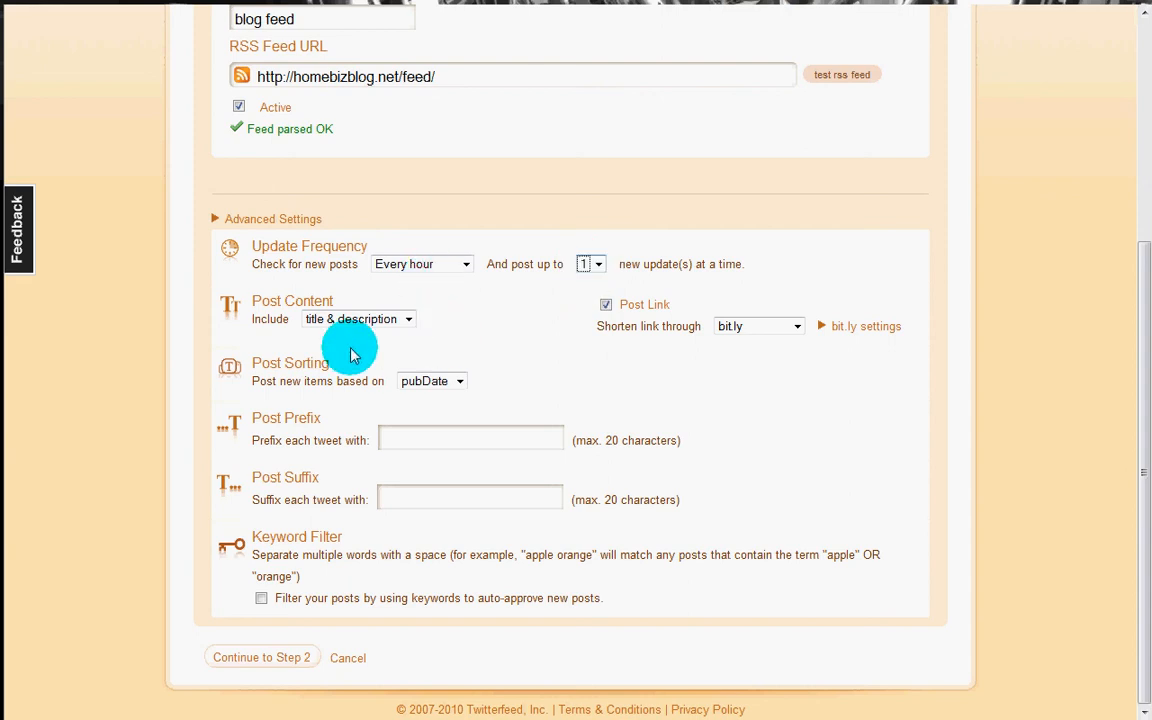
left_click(409, 320)
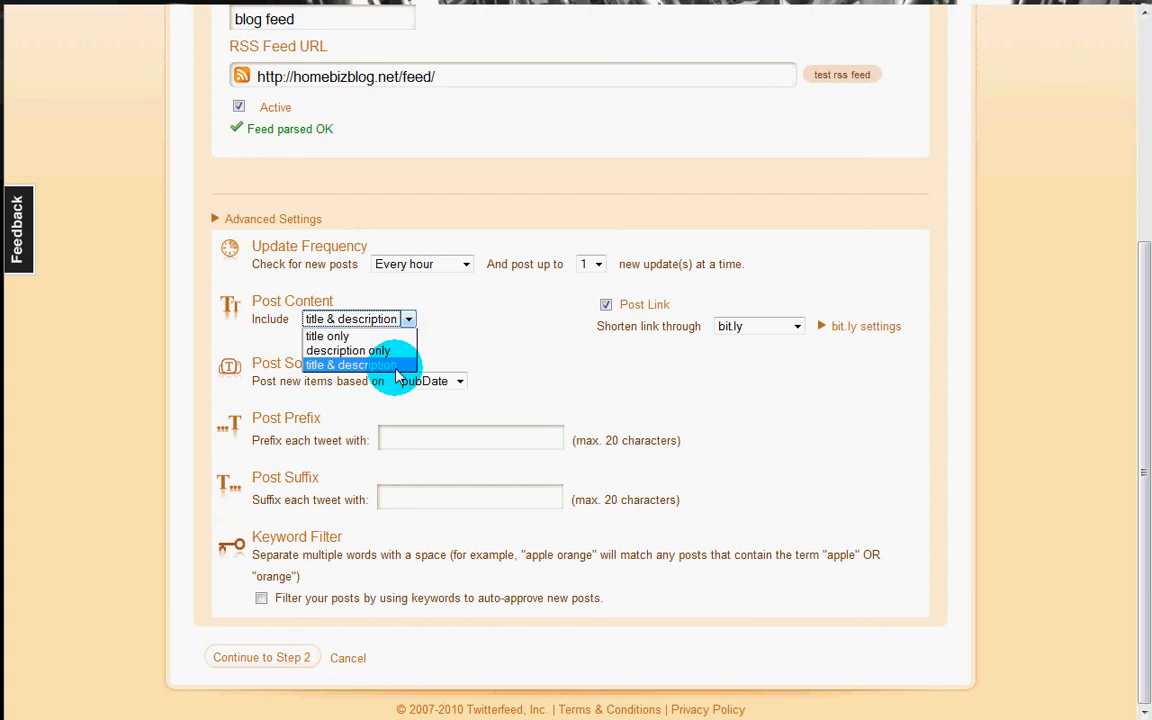
left_click(397, 365)
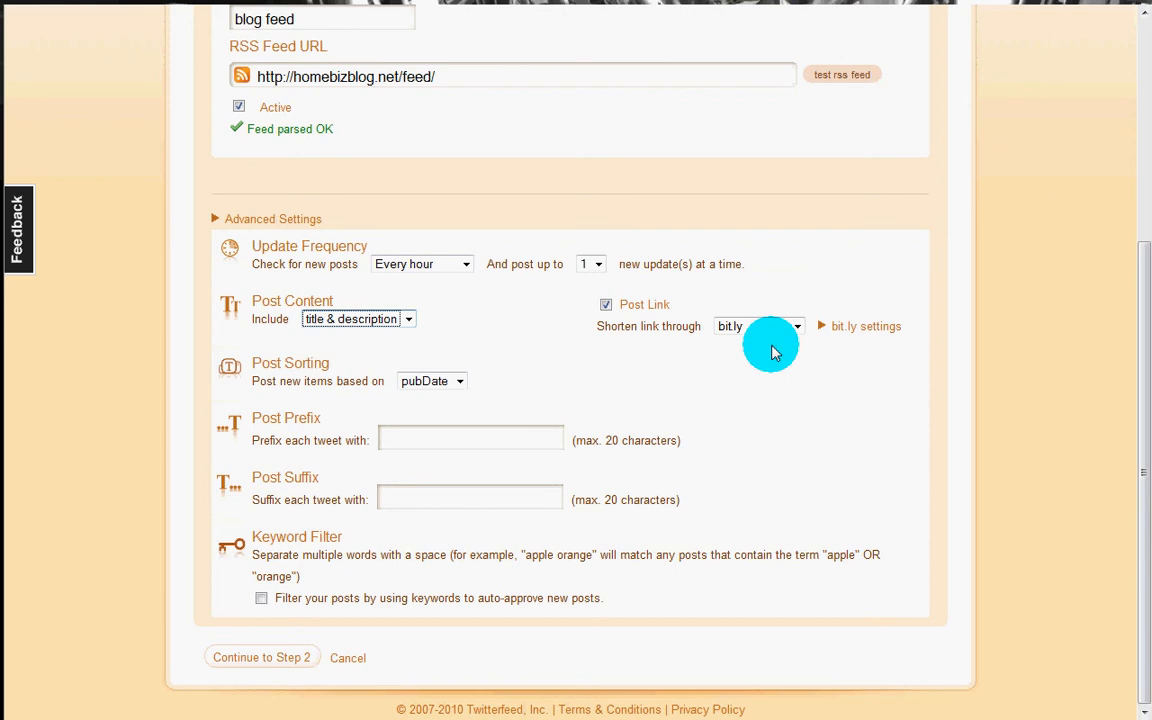
Step: Reveal the bit.ly link-shortening settings and enter the account's API login
left_click(846, 334)
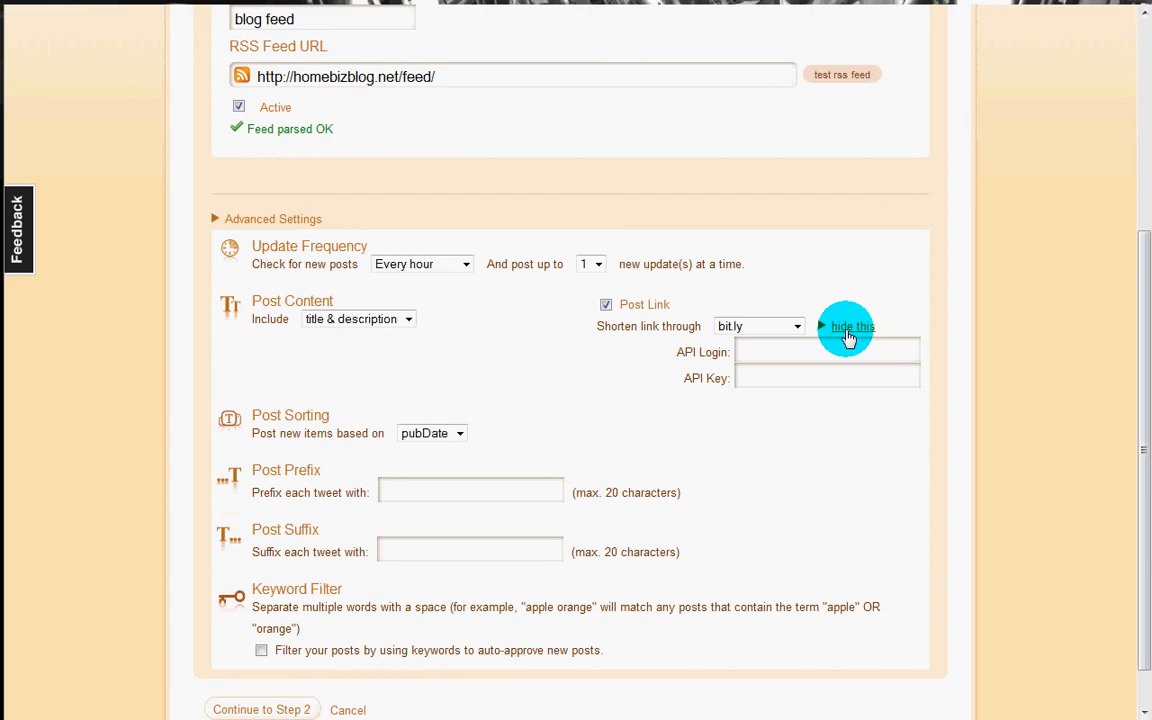
left_click(775, 352)
type("kaikauai")
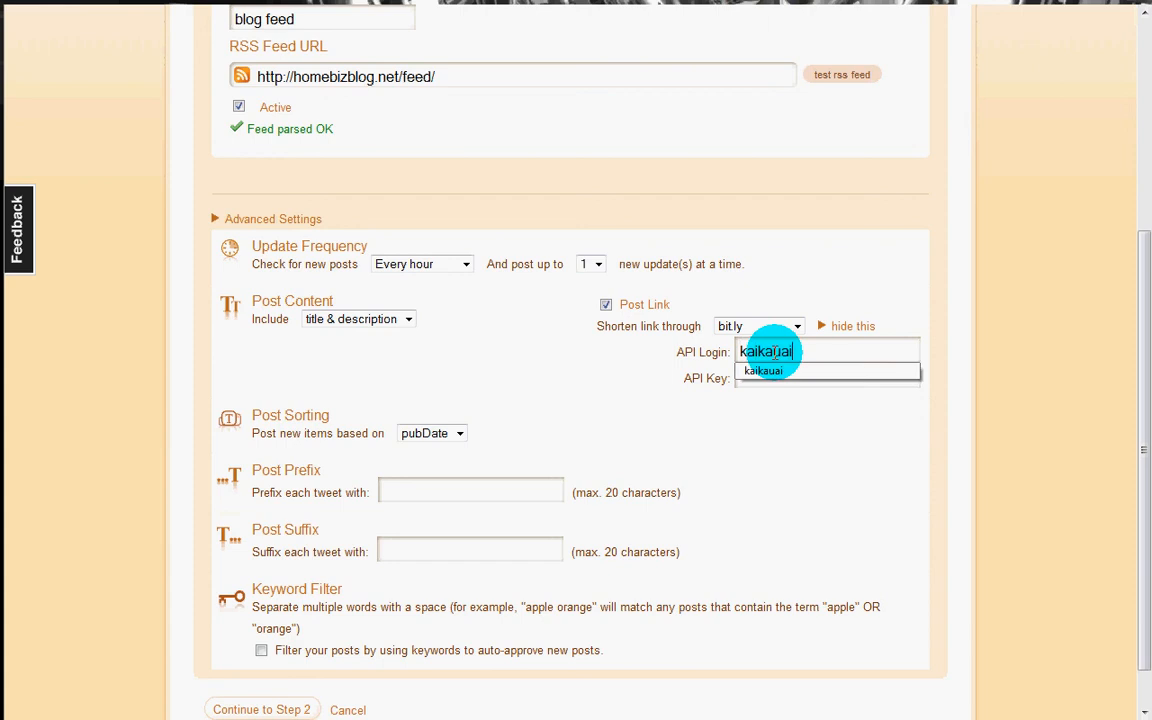
left_click(752, 380)
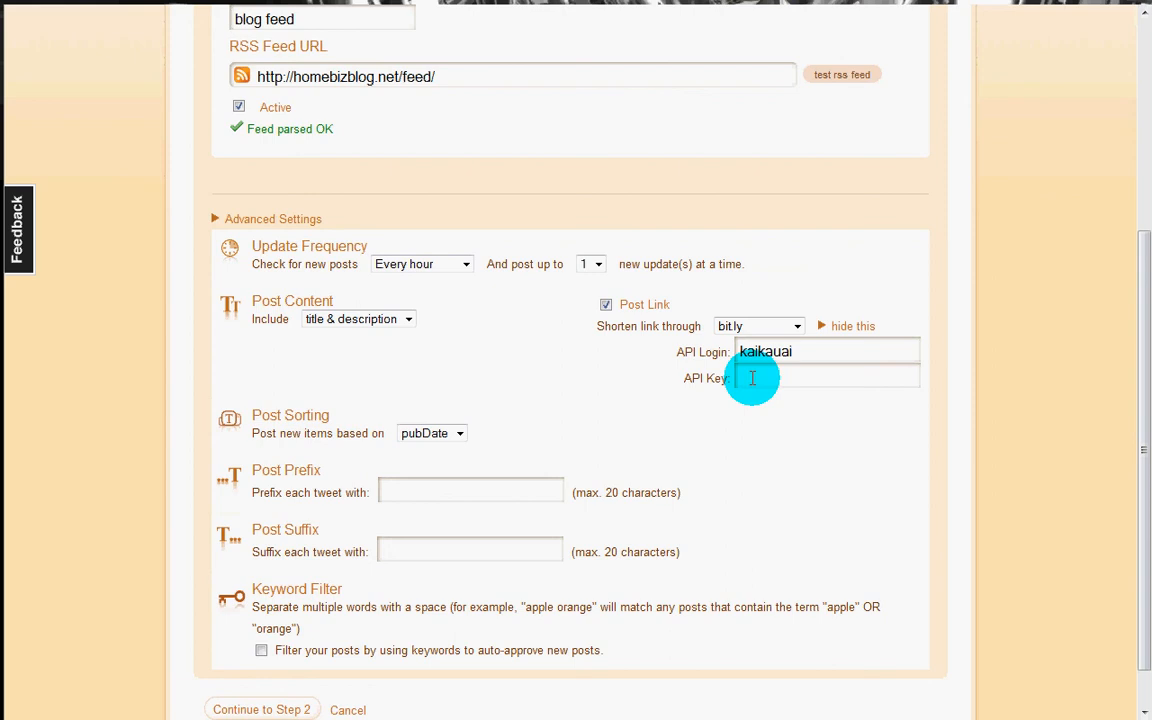
Step: Switch to the bit.ly account settings page and copy the API key
key("alt+Tab")
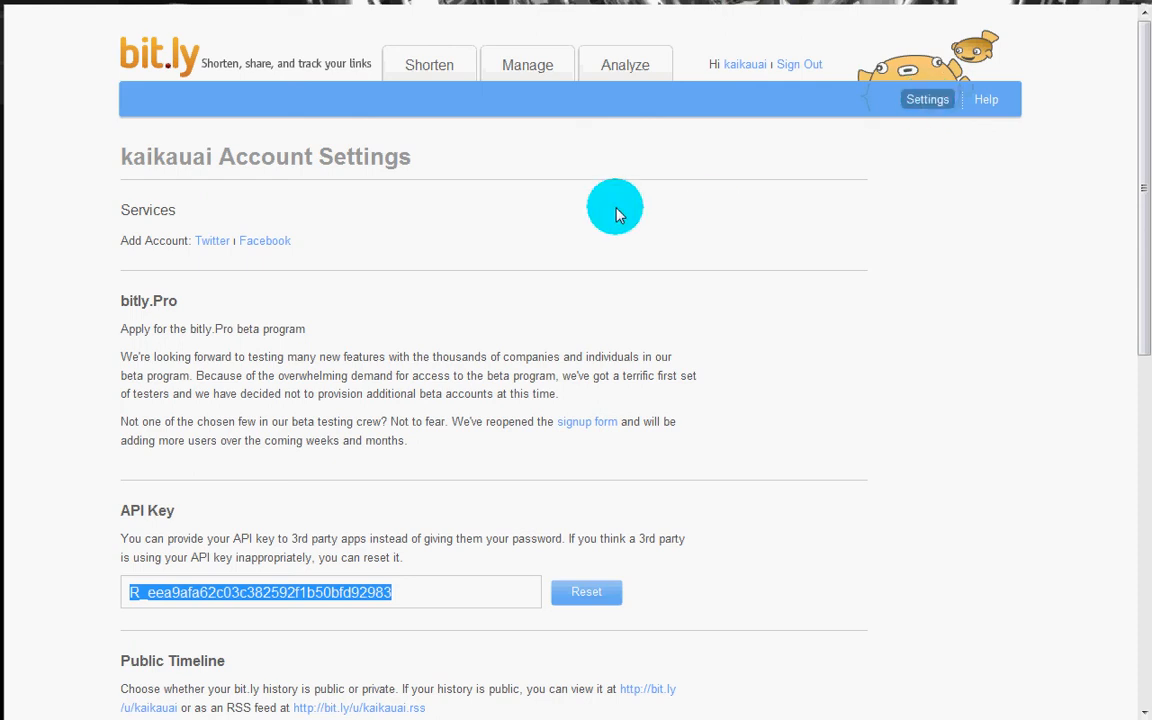
left_click_drag(1145, 262, 1131, 391)
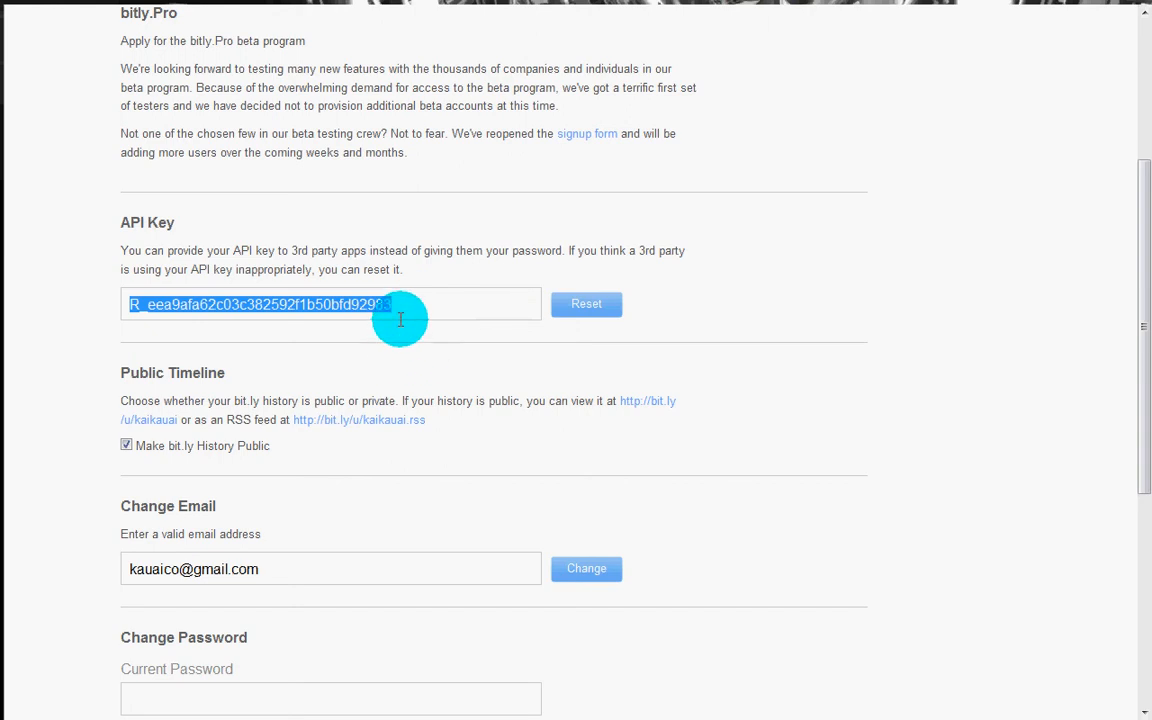
right_click(372, 305)
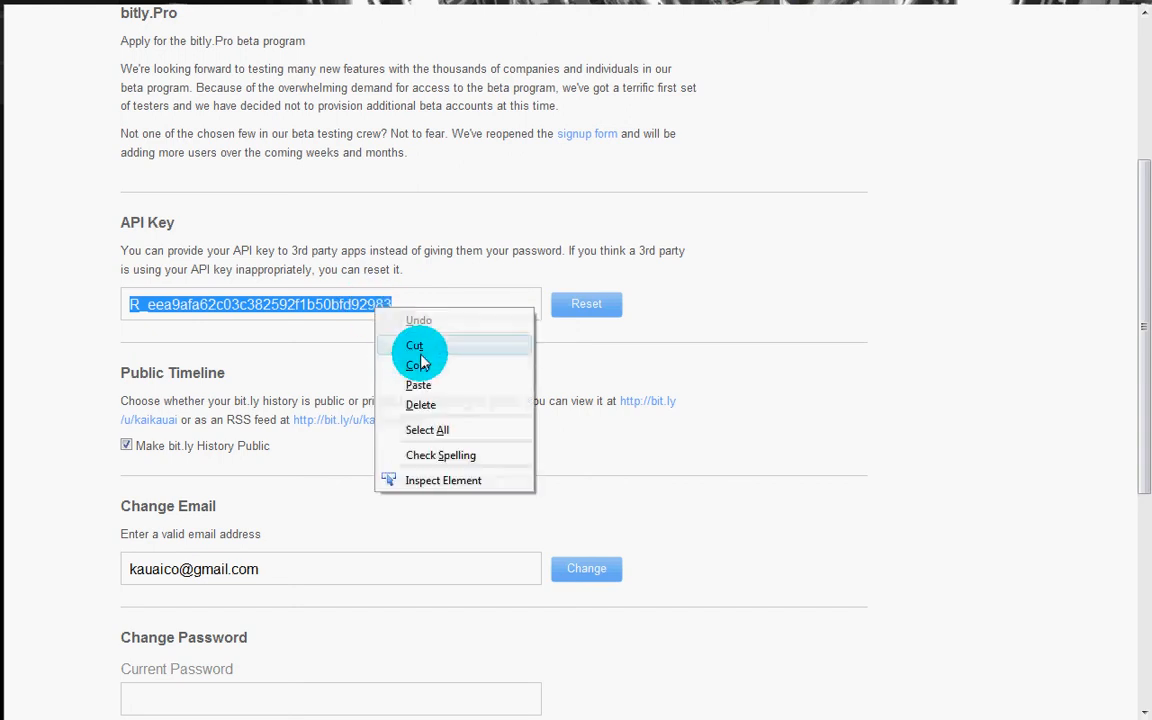
left_click(411, 365)
Step: Return to the Twitterfeed form and paste the API key into the bit.ly settings
key("alt+Tab")
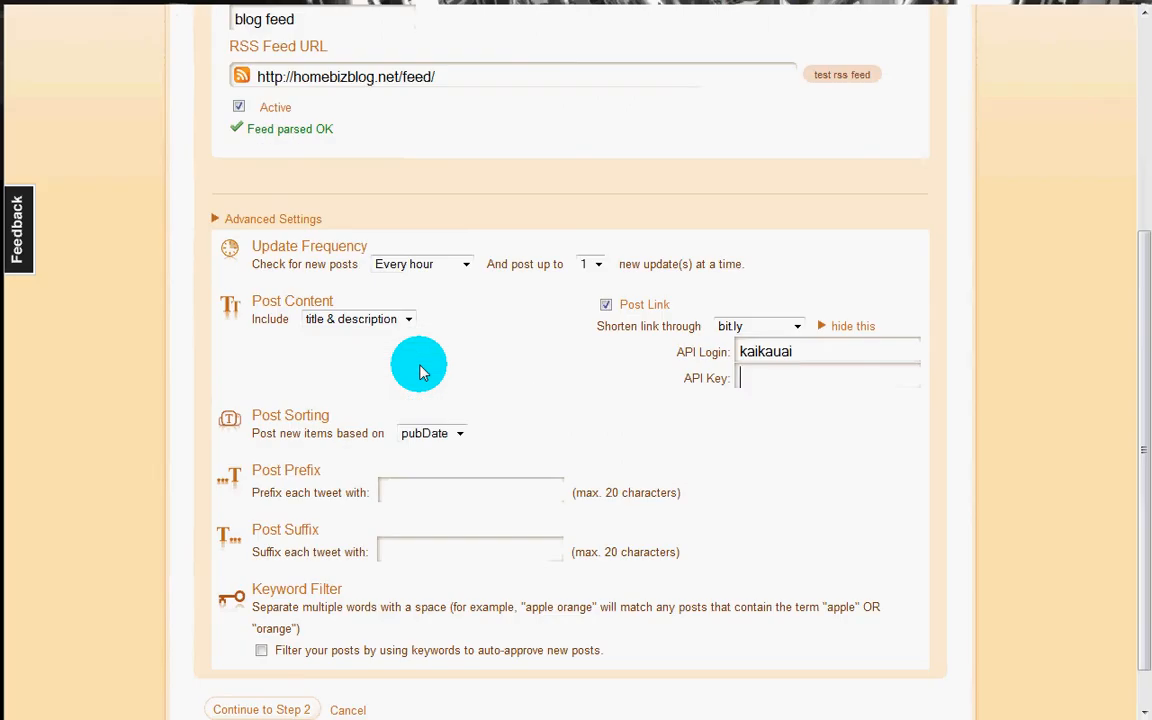
left_click(746, 380)
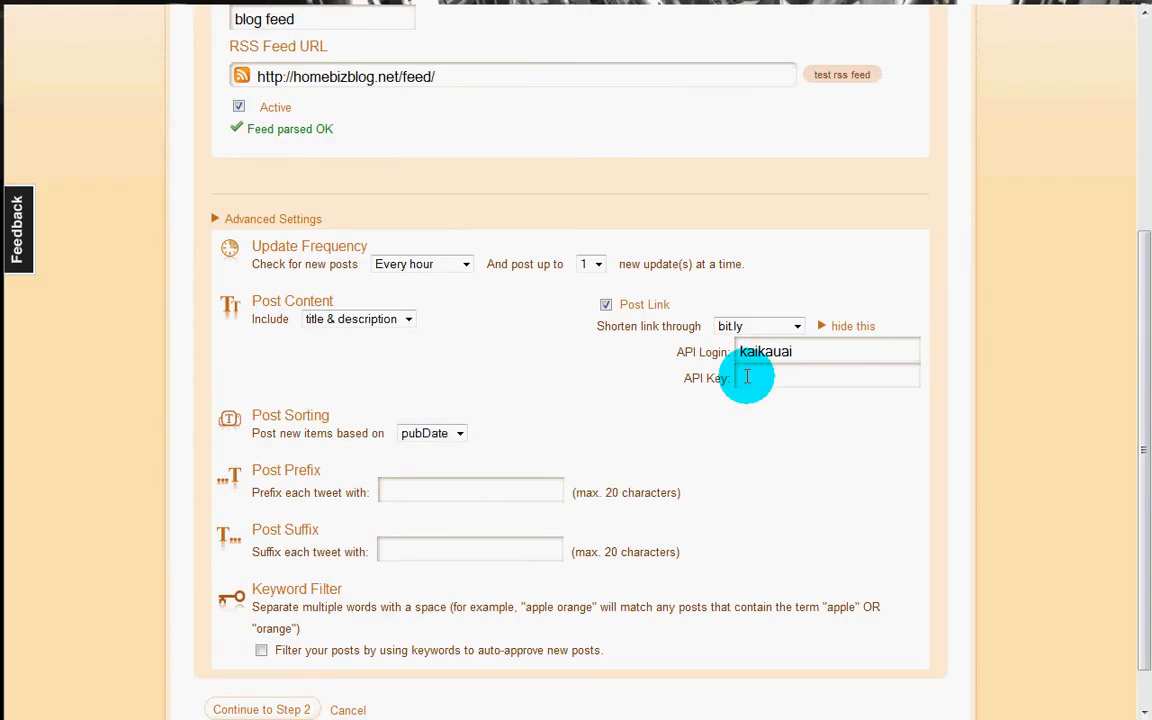
right_click(747, 379)
left_click(792, 457)
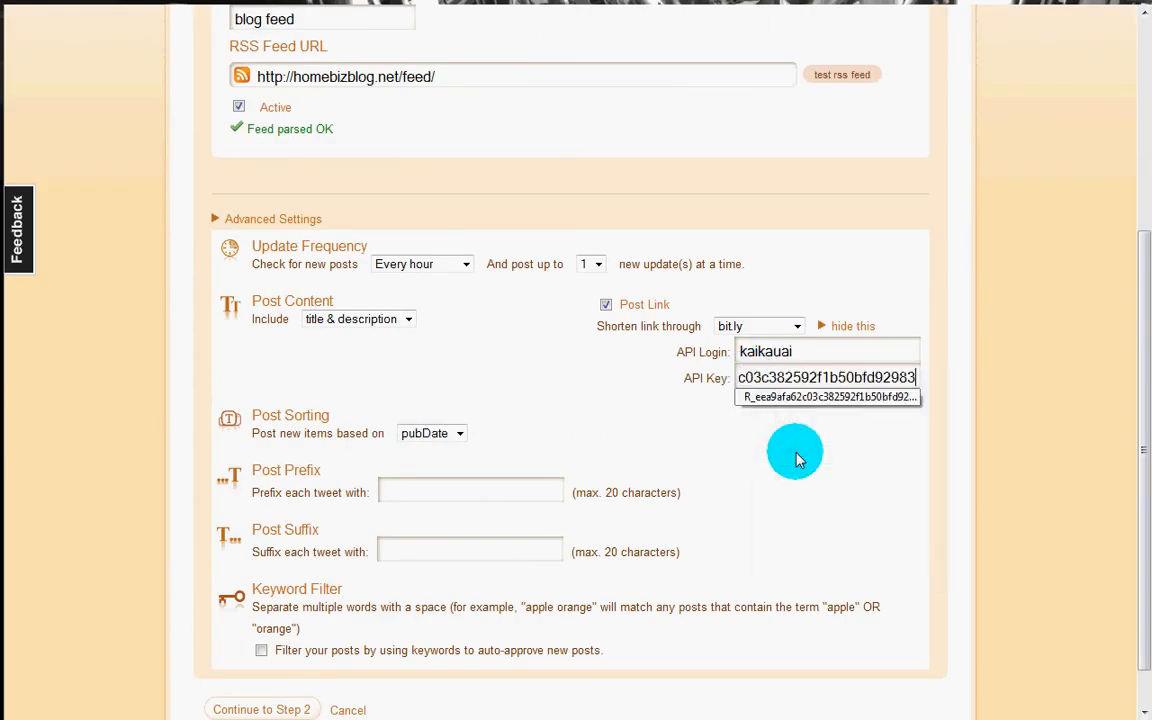
Step: Hide the bit.ly settings, leave the post prefix blank and continue to Step 2 for publishing services
left_click(846, 328)
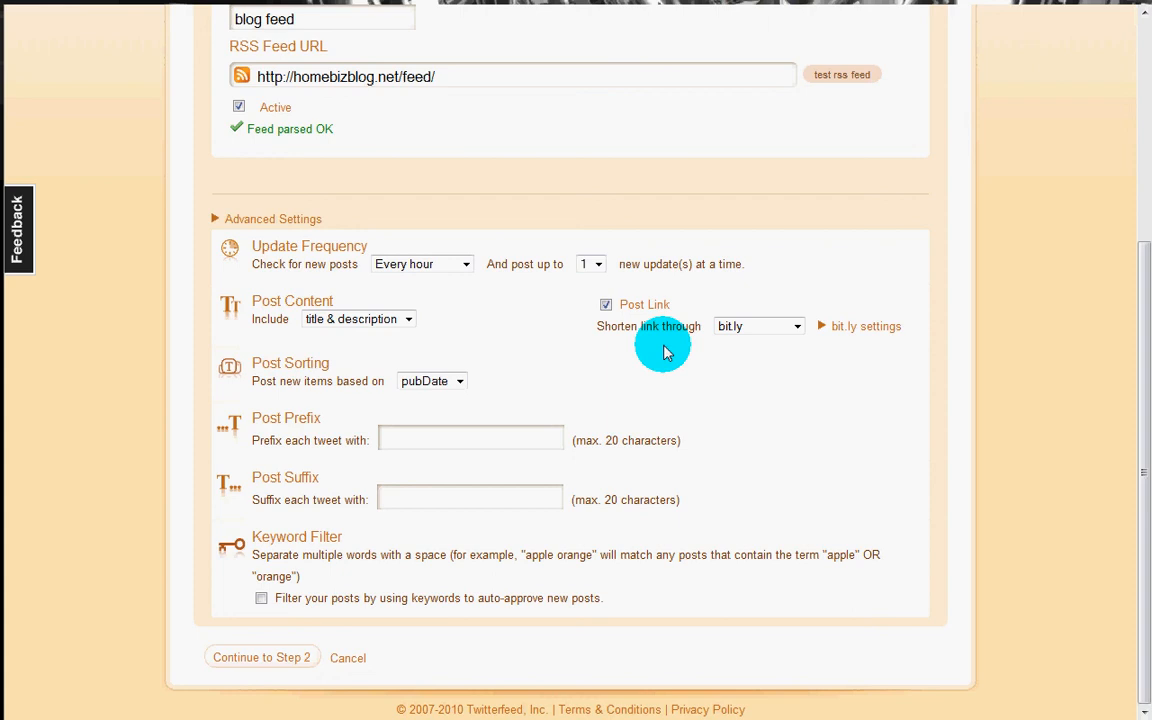
left_click(396, 445)
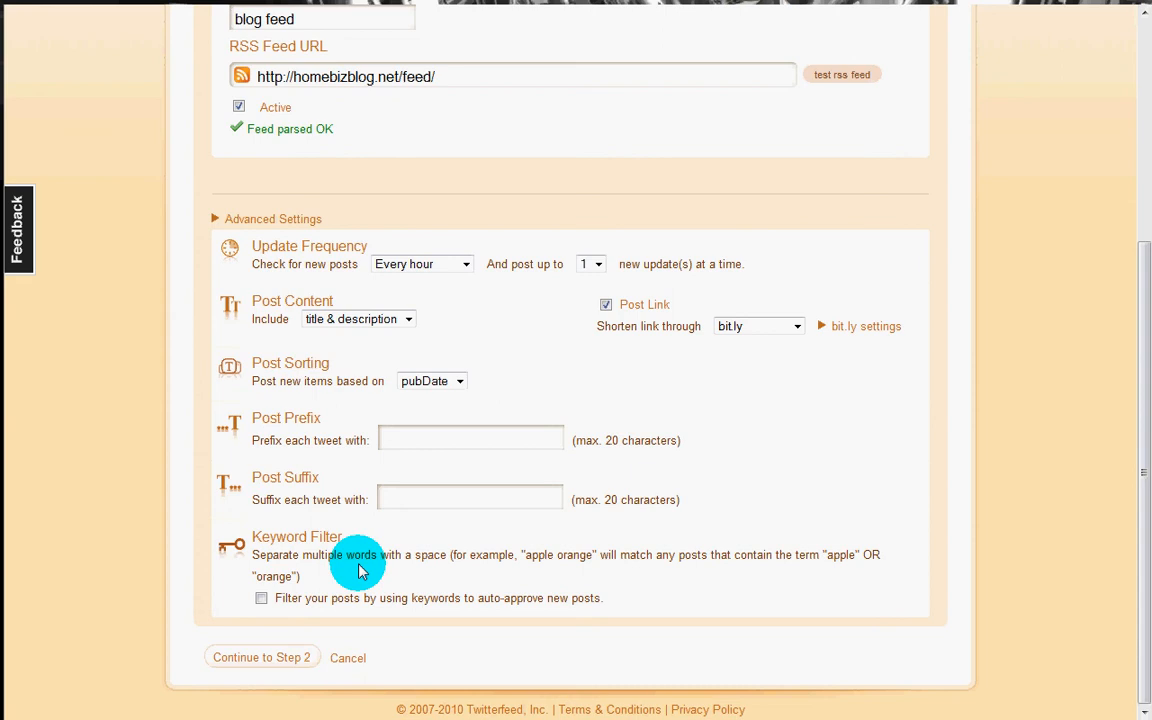
left_click(268, 660)
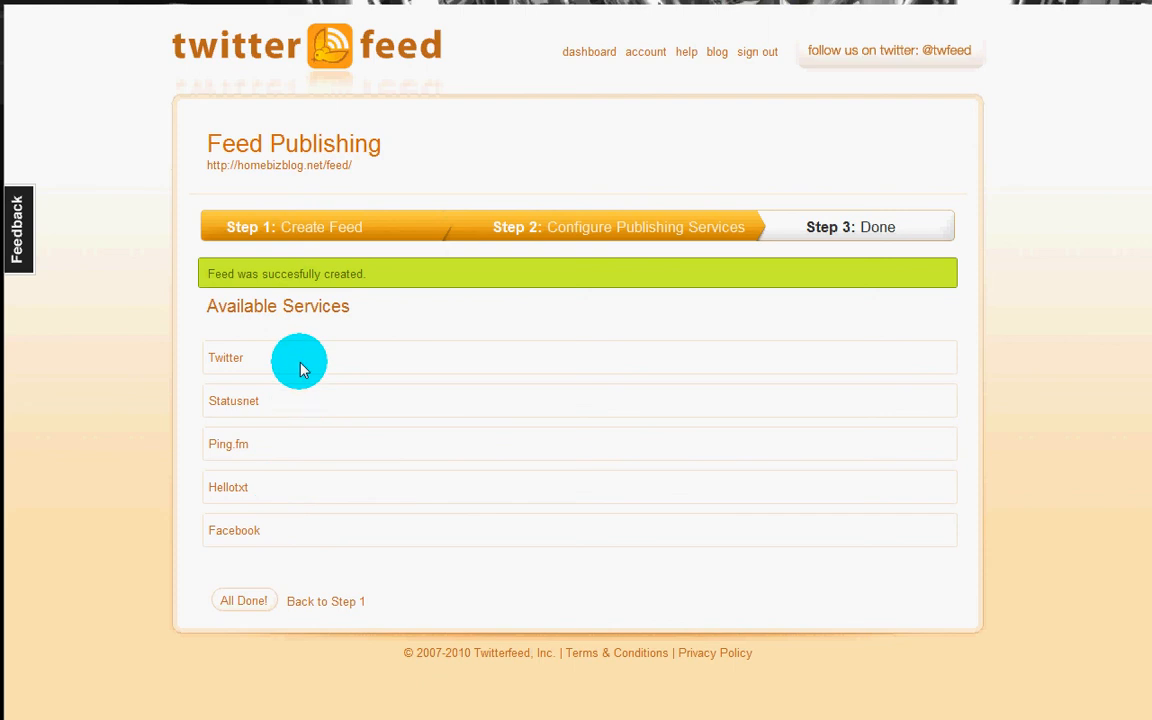
Step: Create a Twitter publishing service with the authenticated hbizblog account and finish the feed setup
left_click(226, 360)
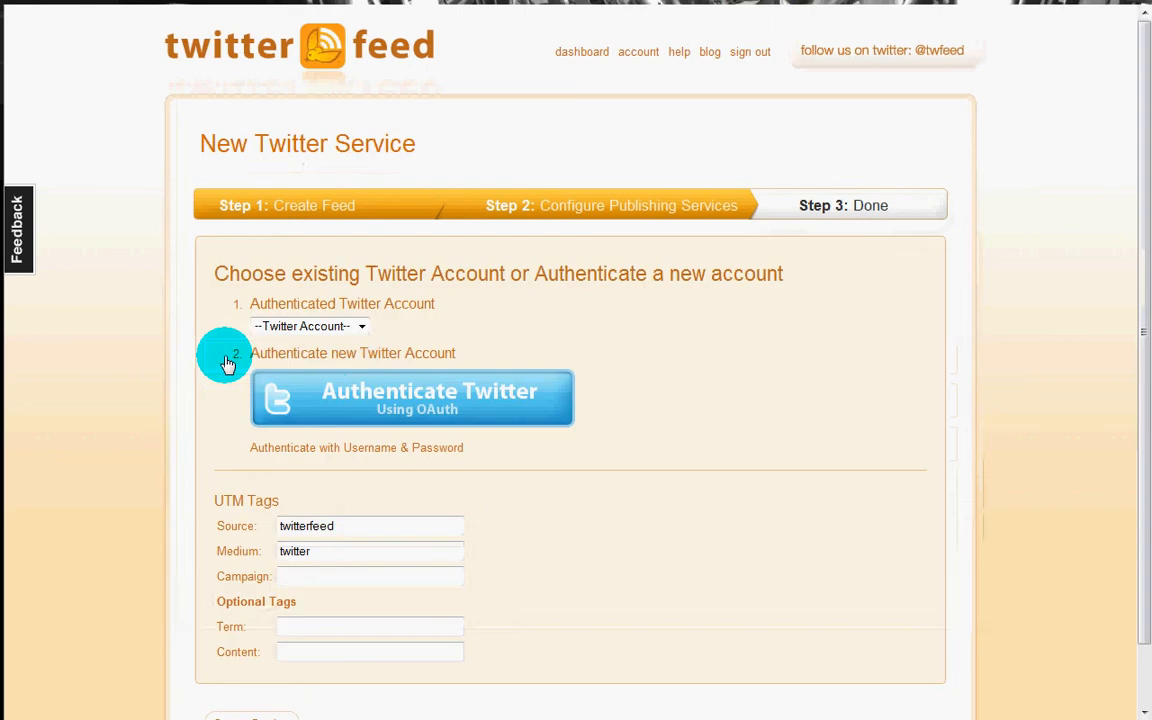
left_click(363, 327)
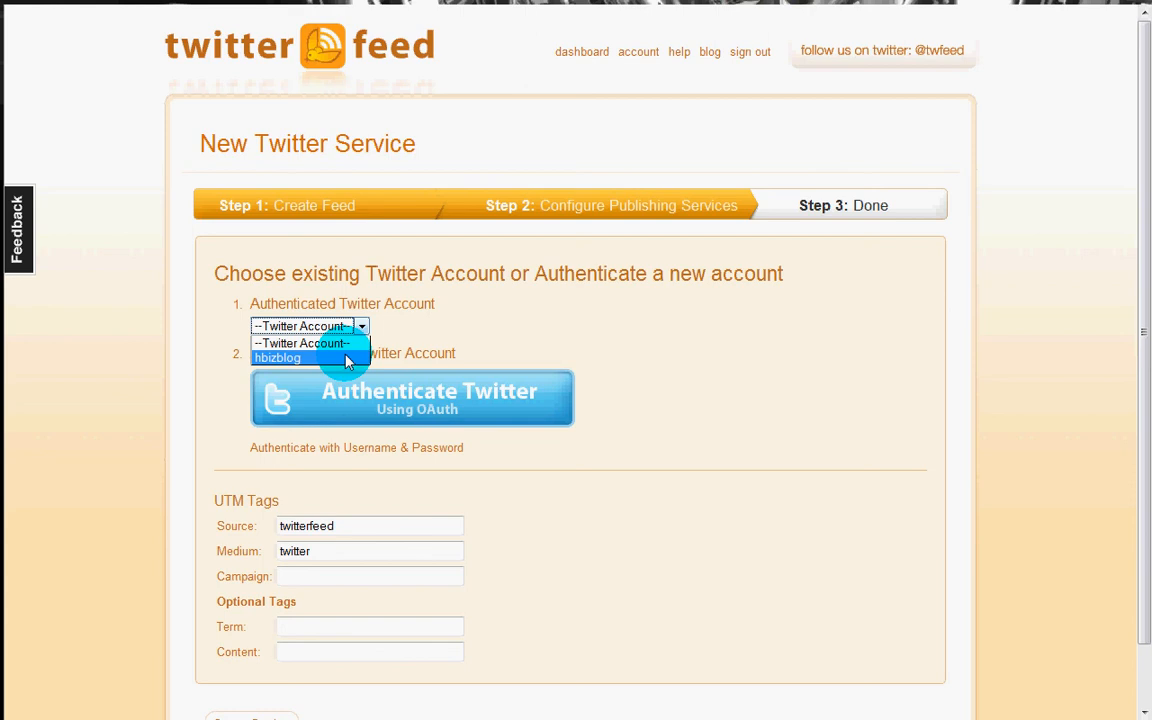
left_click(347, 358)
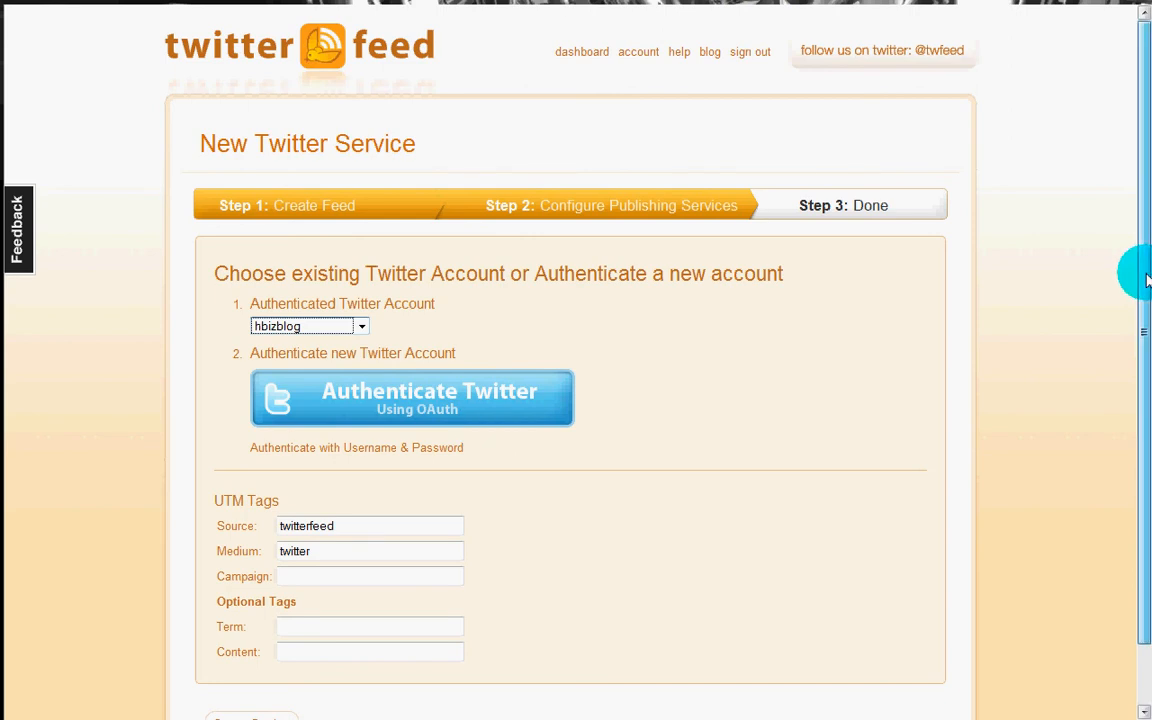
left_click_drag(1139, 270, 1146, 425)
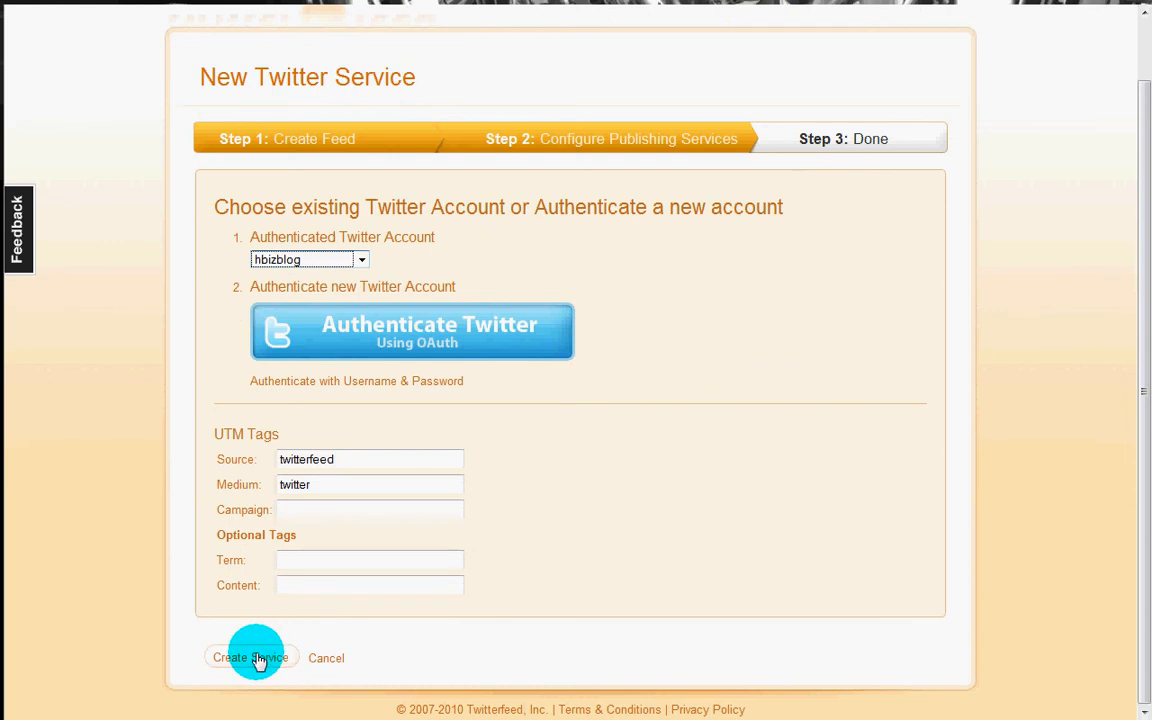
left_click(257, 660)
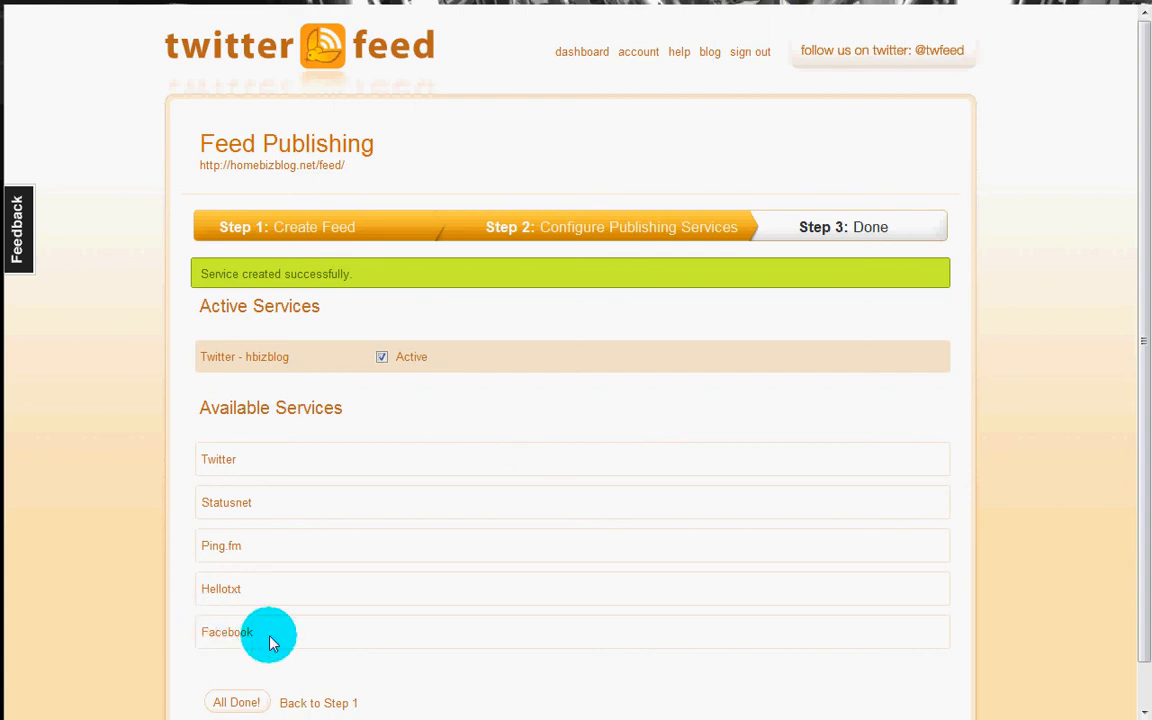
left_click(238, 703)
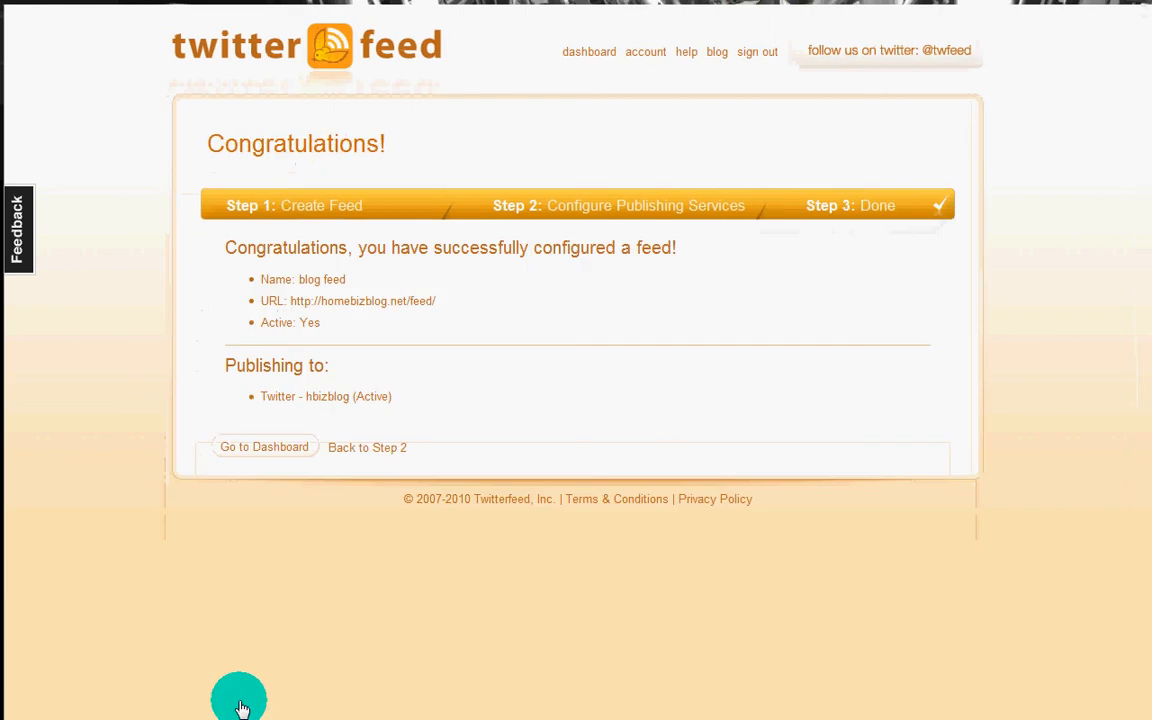